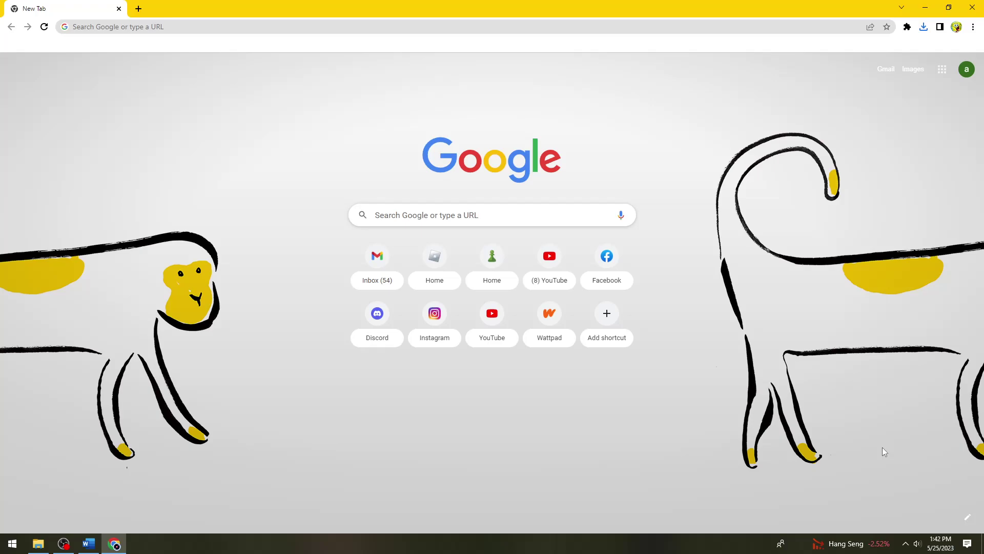
Step: Open Chrome's three-dot Customize and control menu from the new tab page
left_click(973, 28)
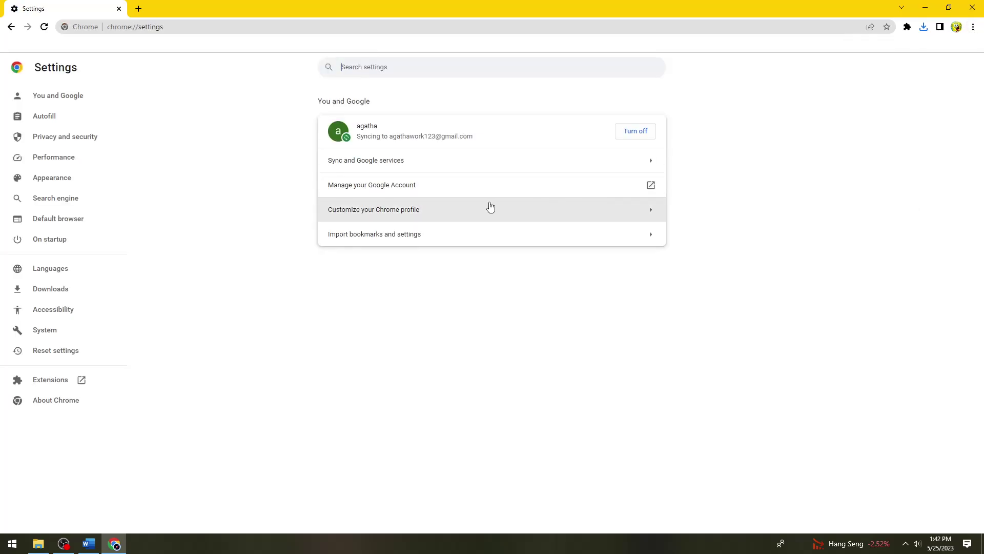
Step: Open the Customize your Chrome profile page from Settings
left_click(376, 218)
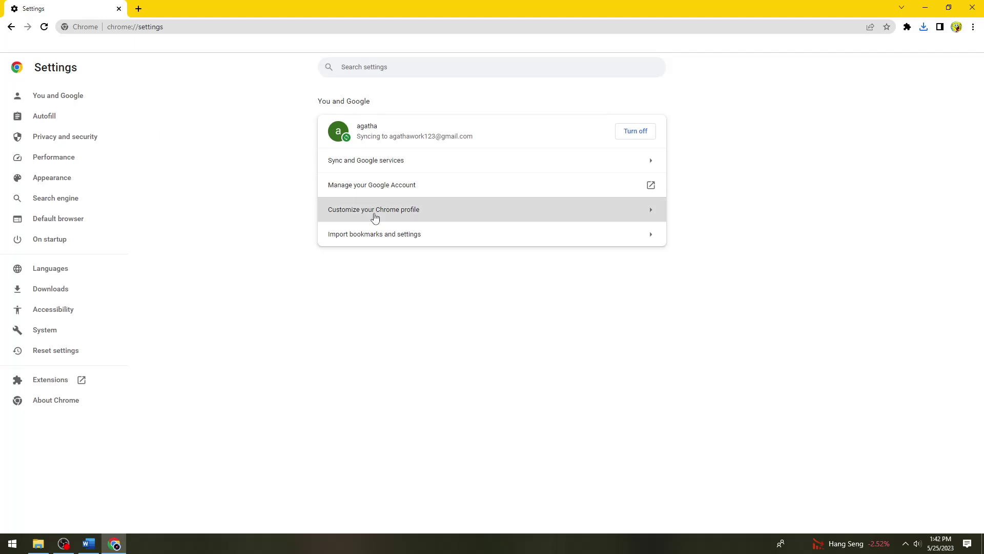
scroll(556, 231, "down", 2)
scroll(746, 269, "down", 1)
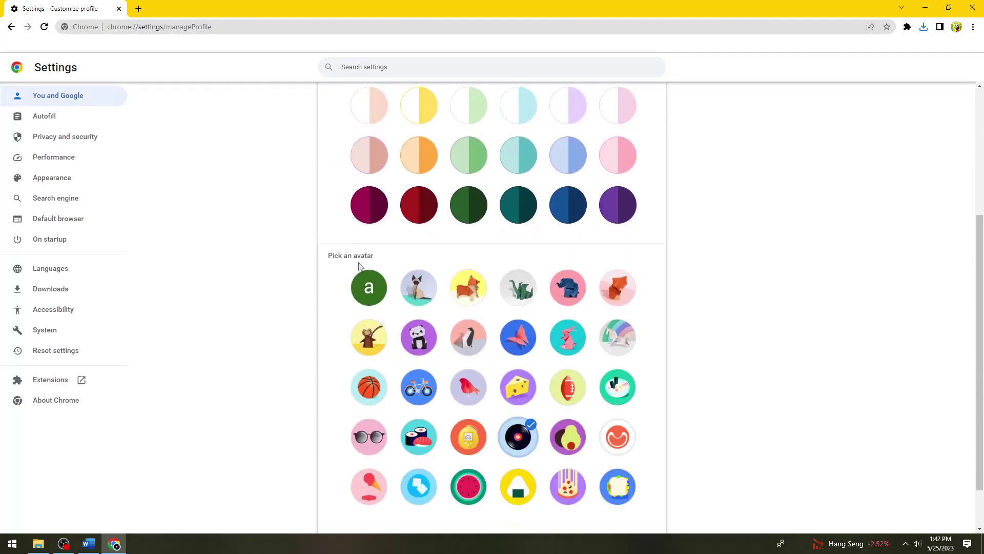
scroll(431, 307, "down", 1)
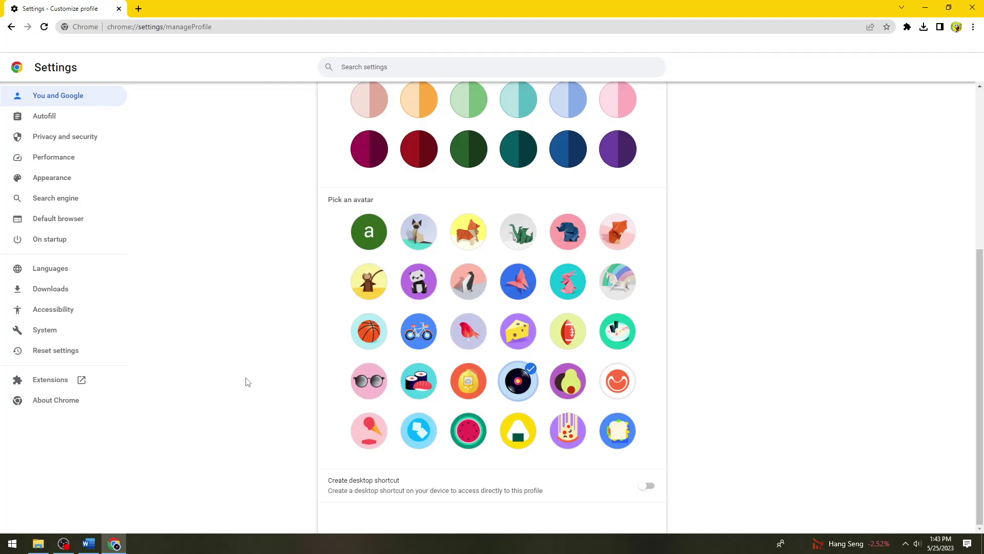
Step: Run %localappdata% from a Run dialog reopened via Start search, opening AppData\Local
key("super+r")
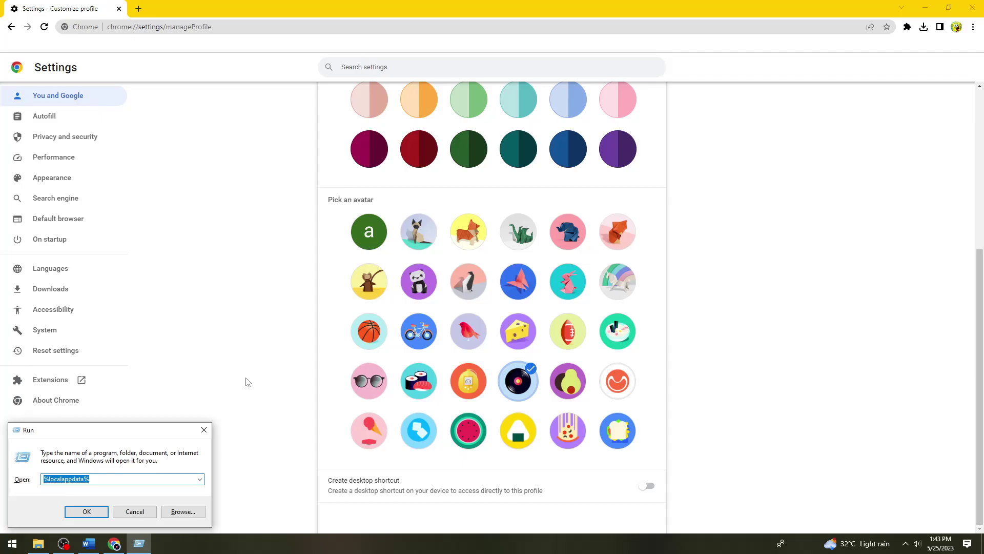
left_click_drag(152, 431, 542, 205)
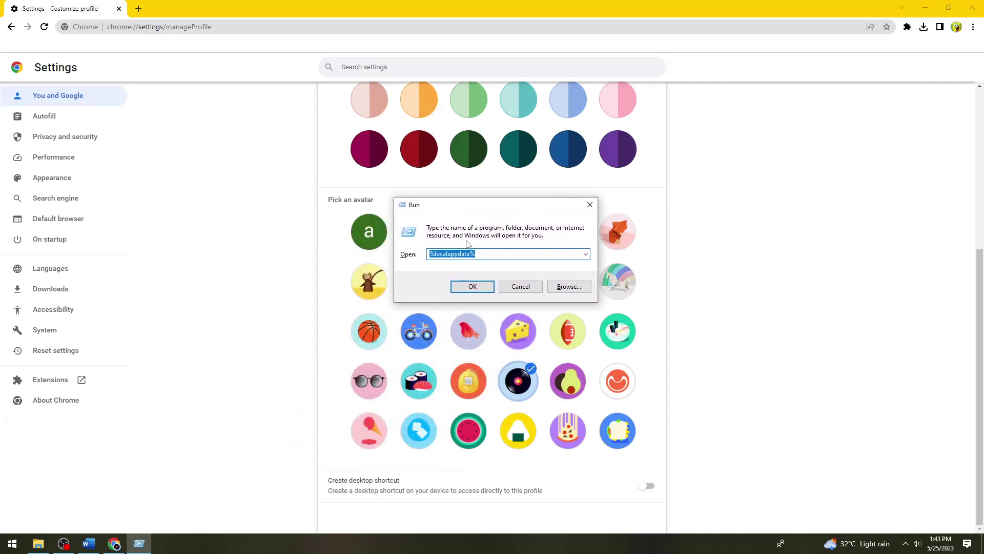
left_click(590, 206)
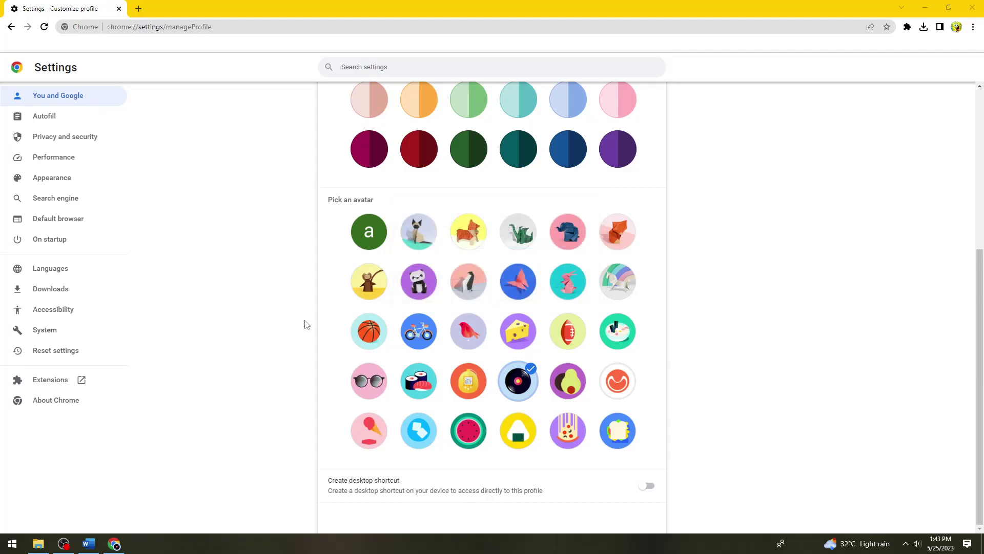
left_click(12, 543)
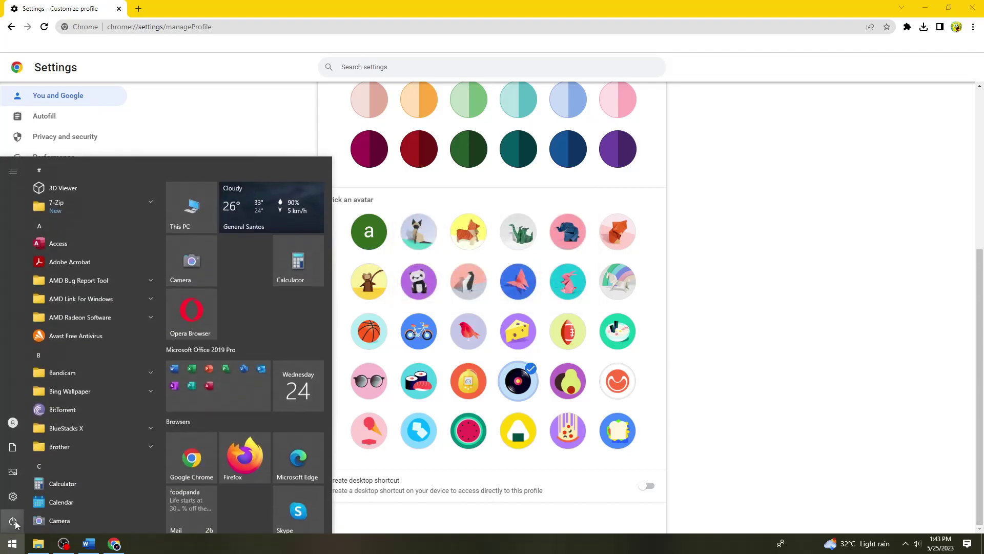
type("run")
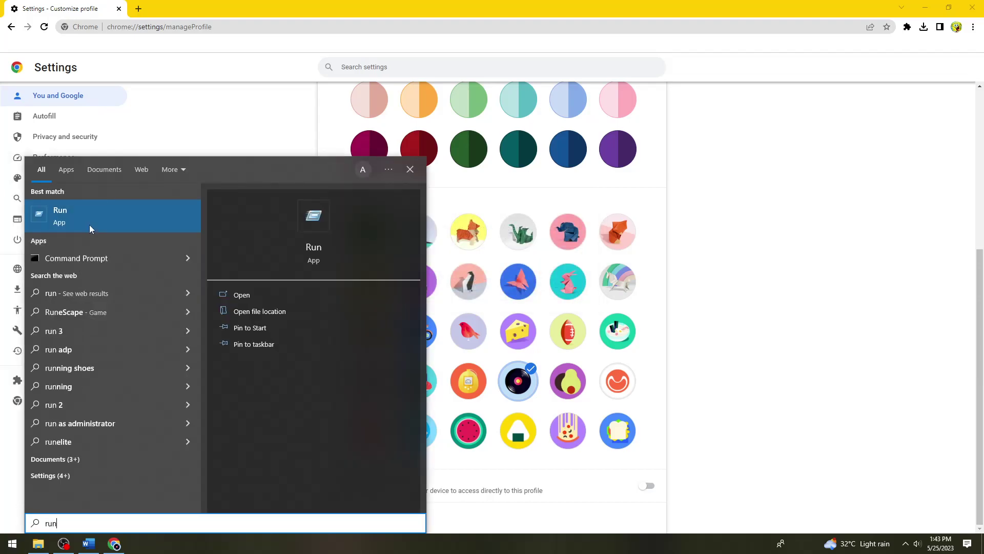
left_click(89, 225)
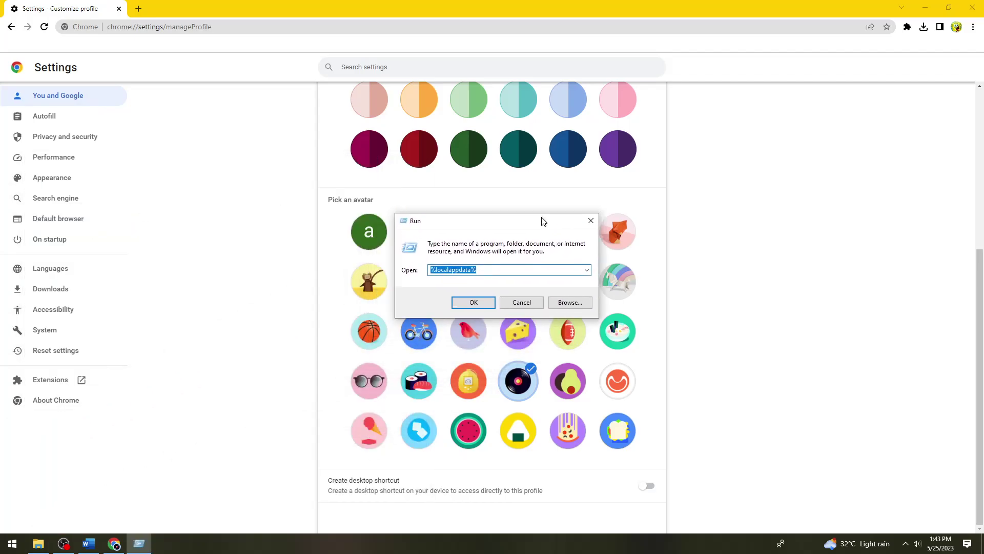
left_click_drag(155, 430, 553, 212)
left_click(530, 259)
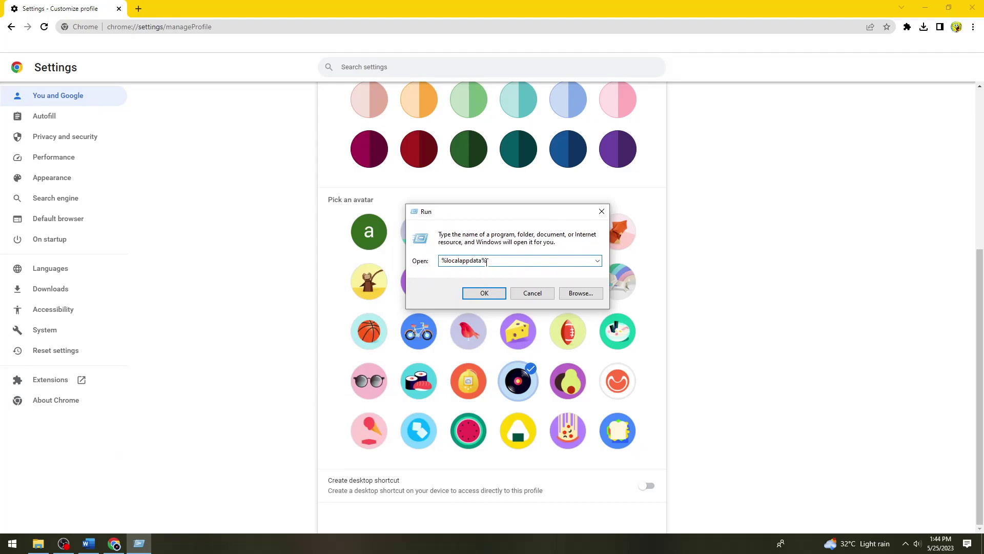
left_click(484, 293)
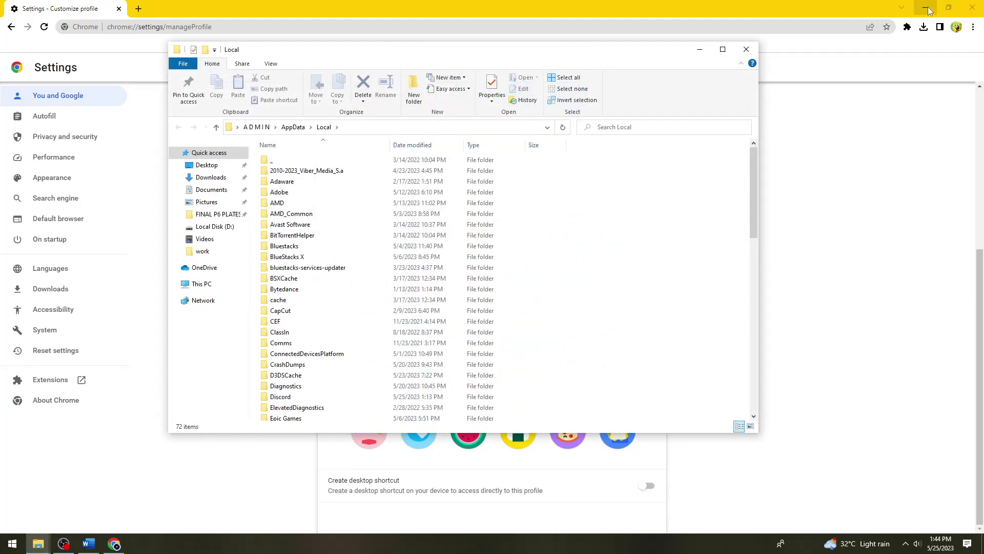
Step: Minimize Chrome and browse to Google > Chrome > User Data > Avatars
left_click(928, 11)
left_click_drag(594, 52, 652, 44)
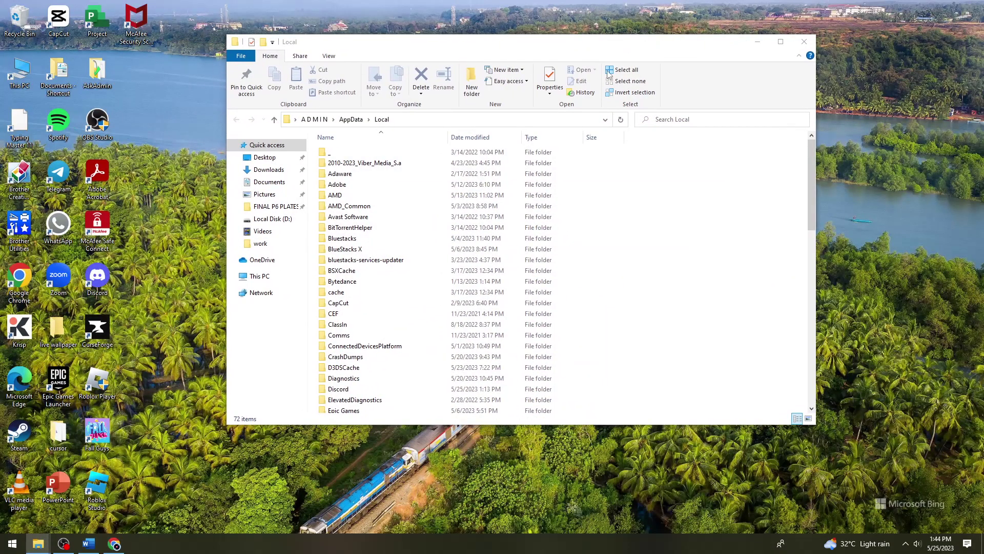
scroll(454, 213, "down", 2)
scroll(455, 248, "down", 2)
scroll(449, 285, "down", 4)
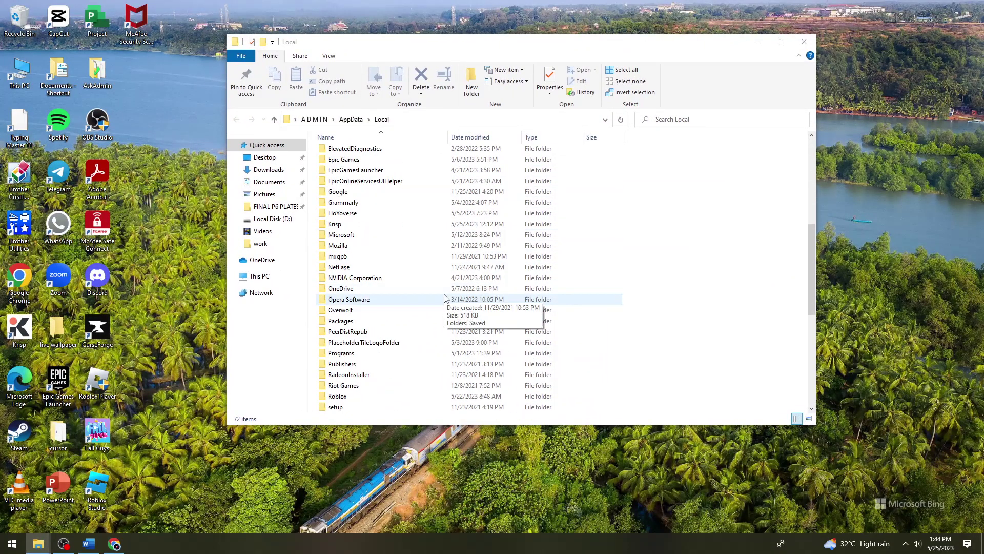
scroll(444, 293, "down", 3)
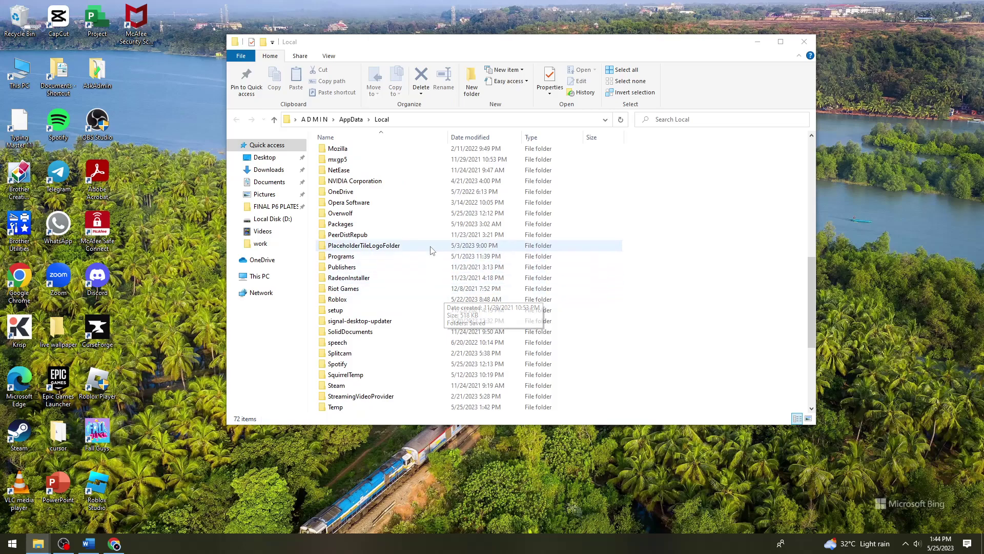
scroll(403, 208, "up", 1)
scroll(398, 162, "up", 1)
double_click(396, 154)
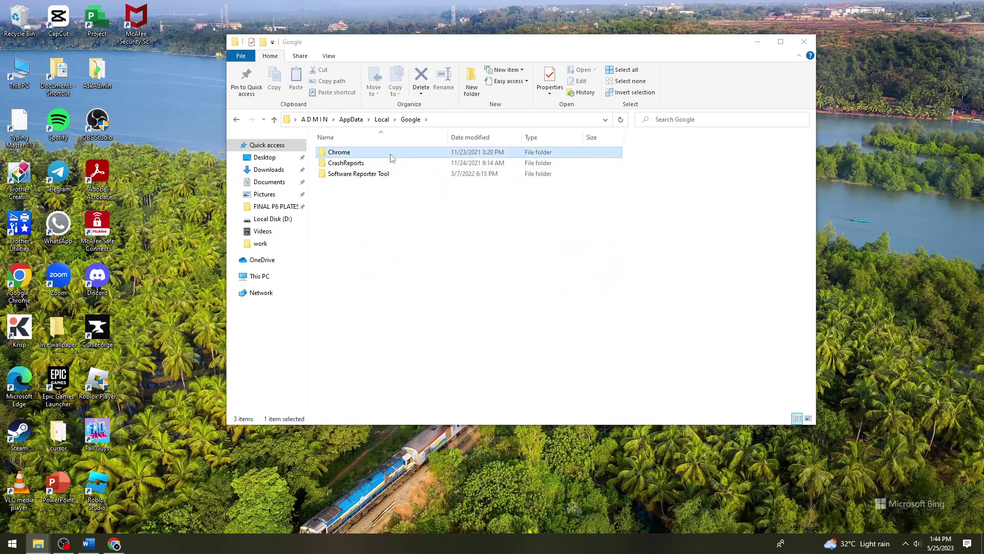
double_click(391, 157)
double_click(391, 163)
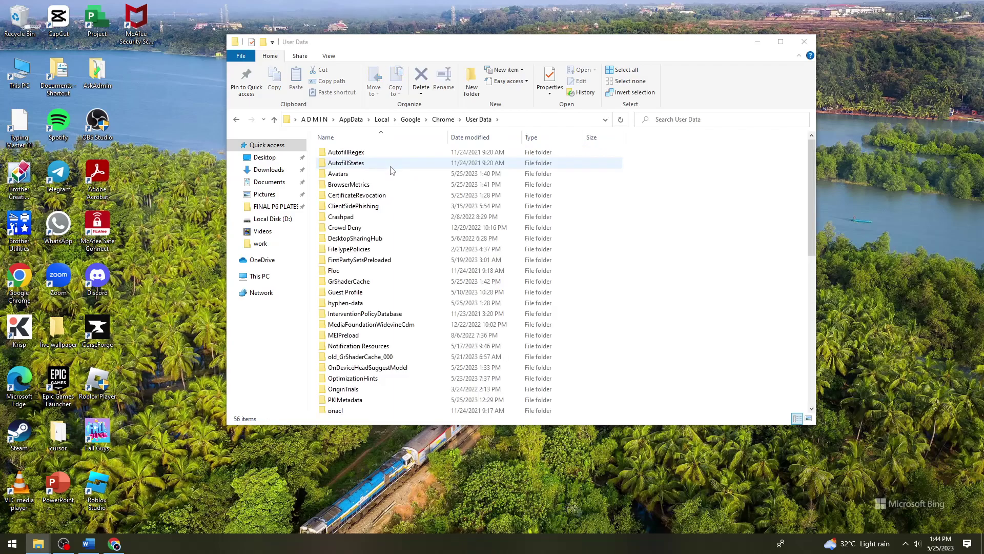
left_click(391, 176)
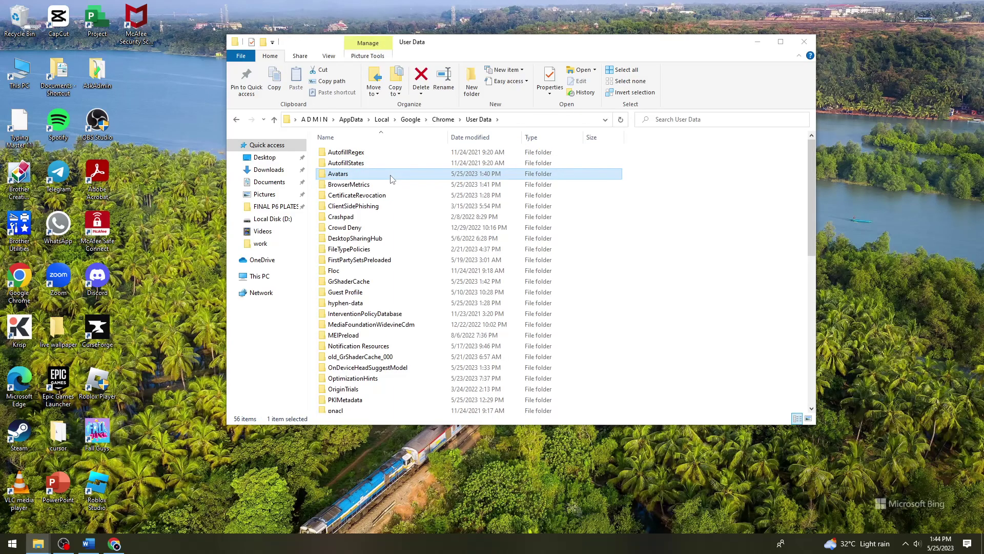
double_click(391, 178)
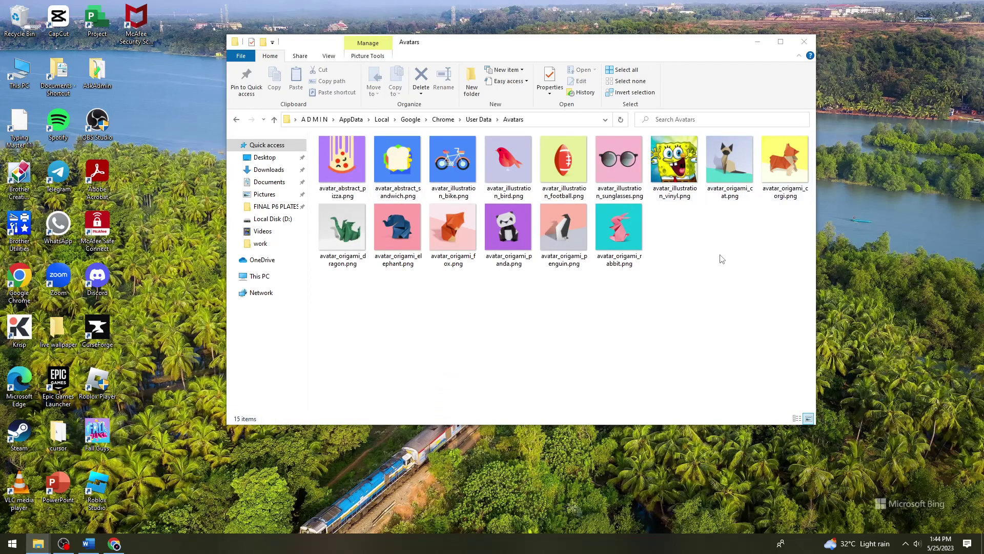
Step: Copy the name avatar_illustration_sunglasses.png from its rename box, leaving the file unchanged
left_click(720, 191)
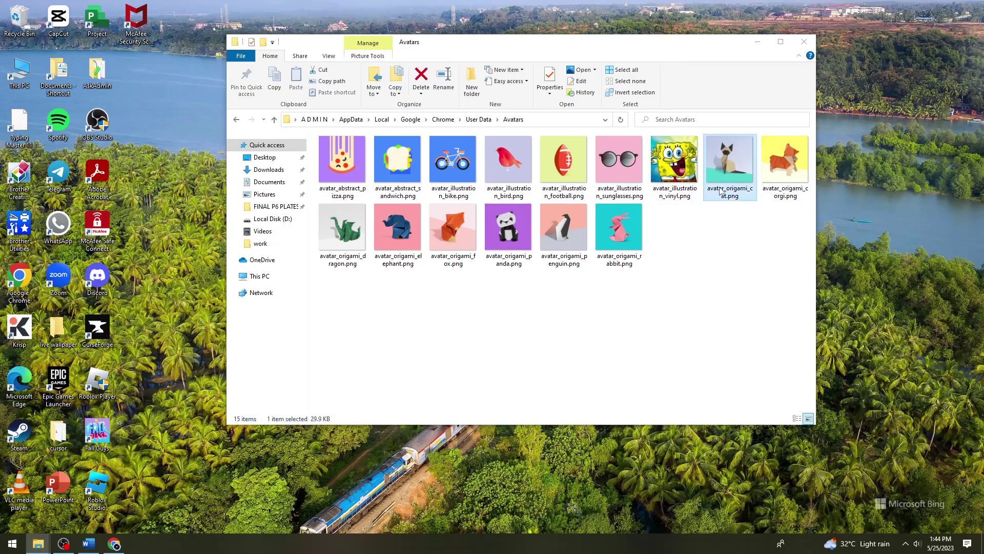
left_click(700, 269)
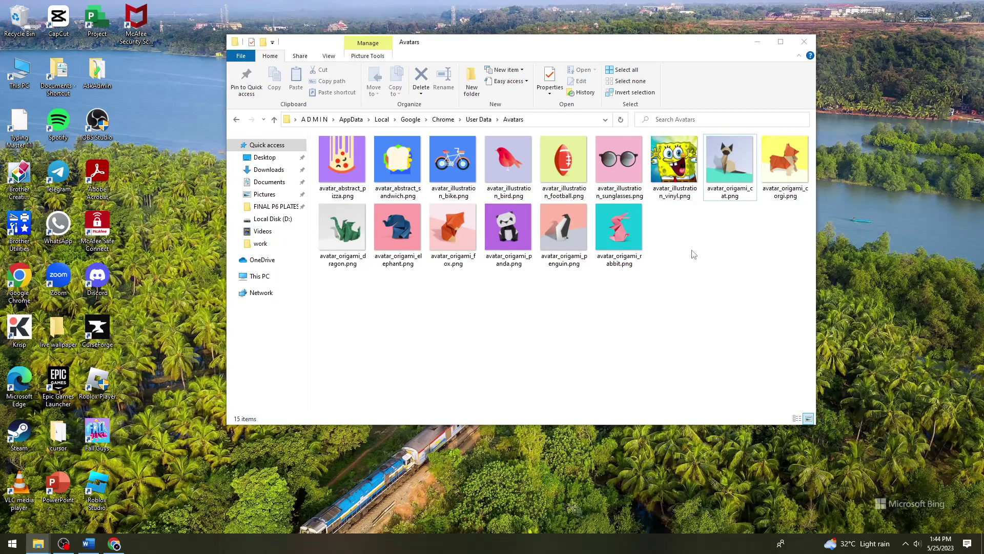
left_click(627, 179)
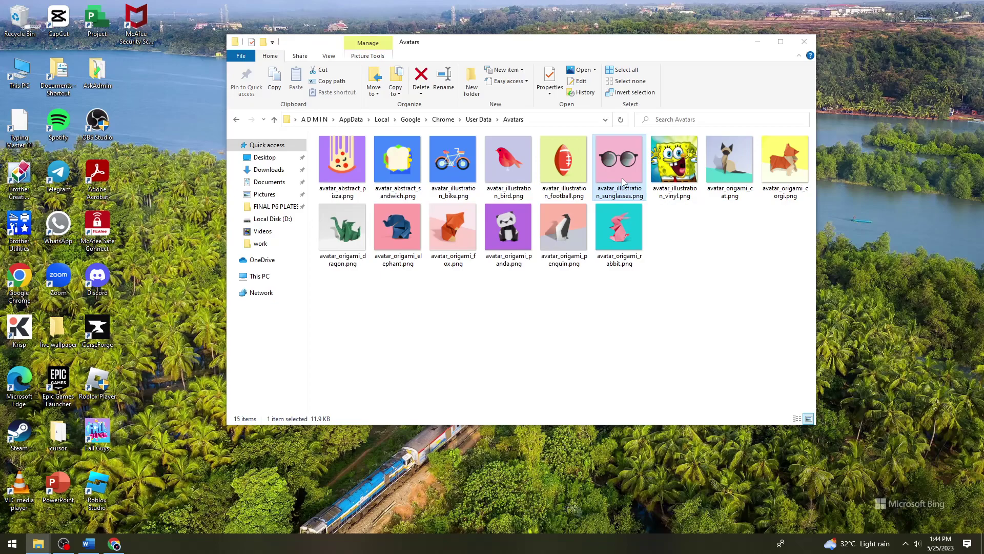
right_click(628, 187)
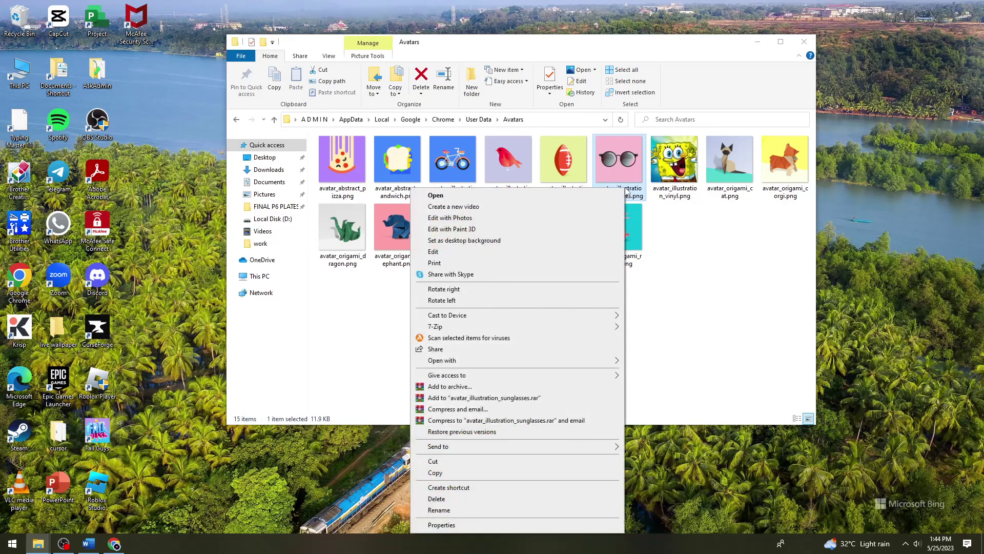
left_click(514, 510)
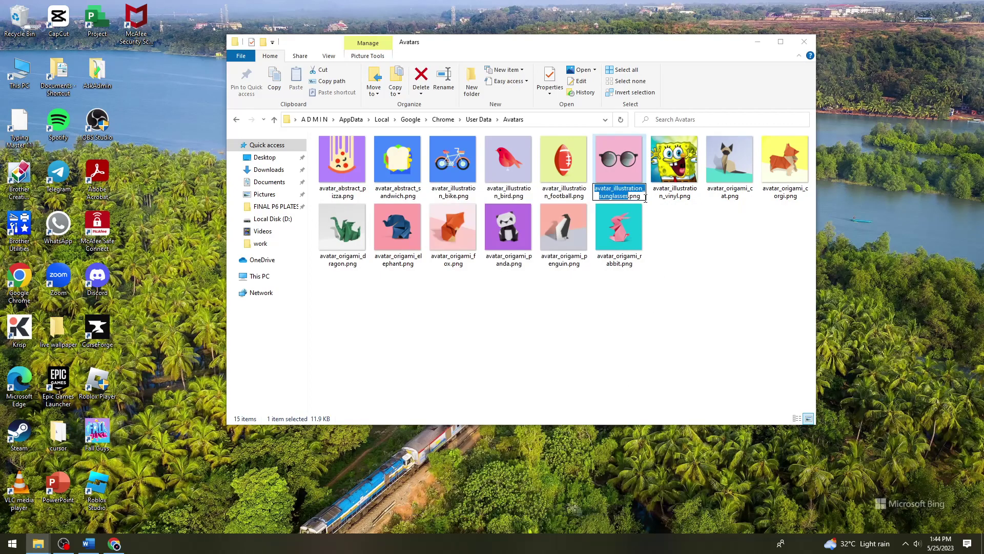
right_click(620, 189)
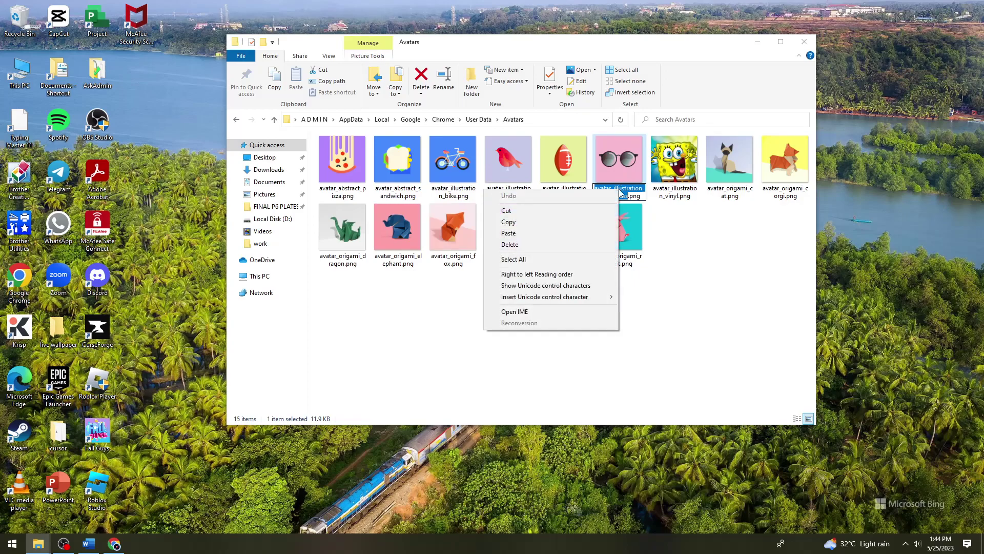
left_click(592, 224)
left_click(726, 255)
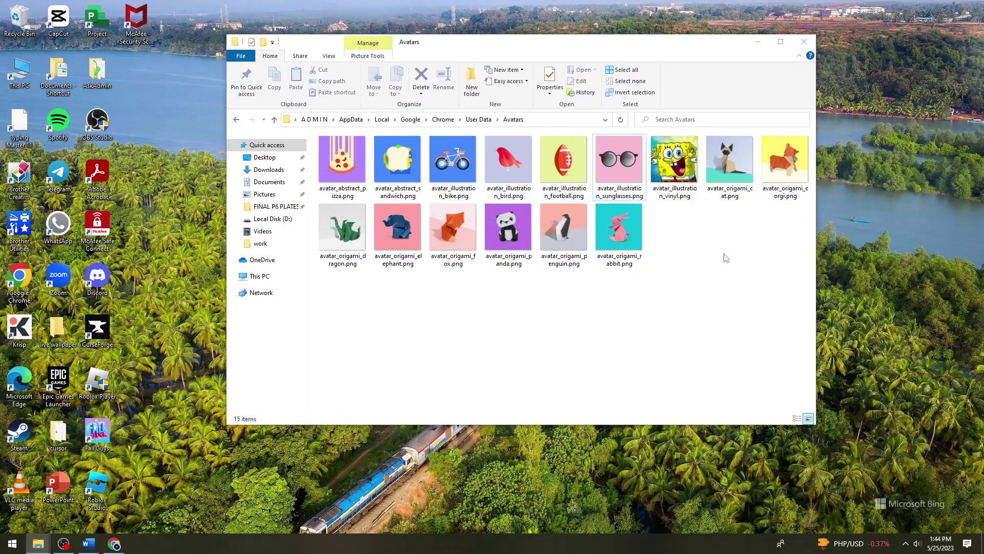
Step: Minimize the Avatars window and open the Downloads folder in File Explorer
left_click(759, 43)
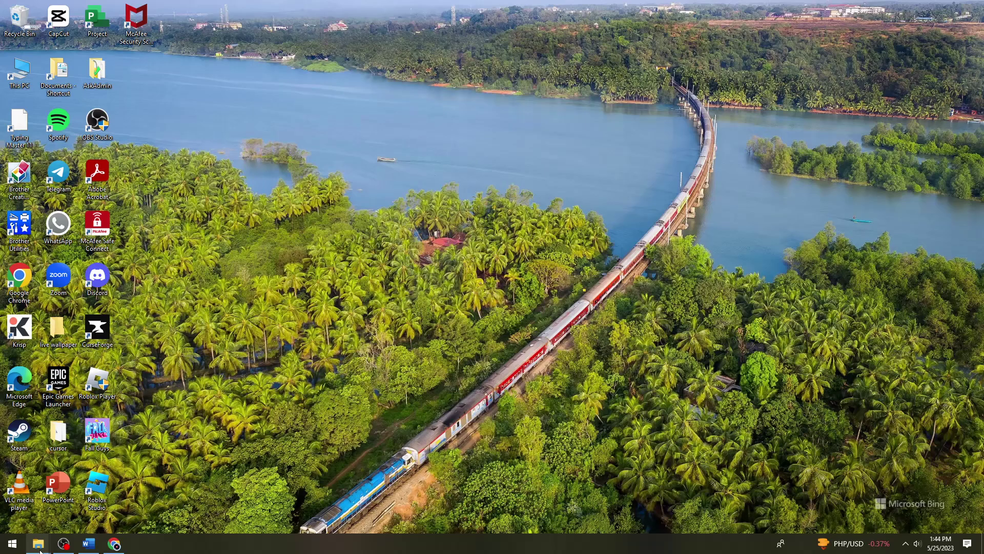
mouse_move(37, 544)
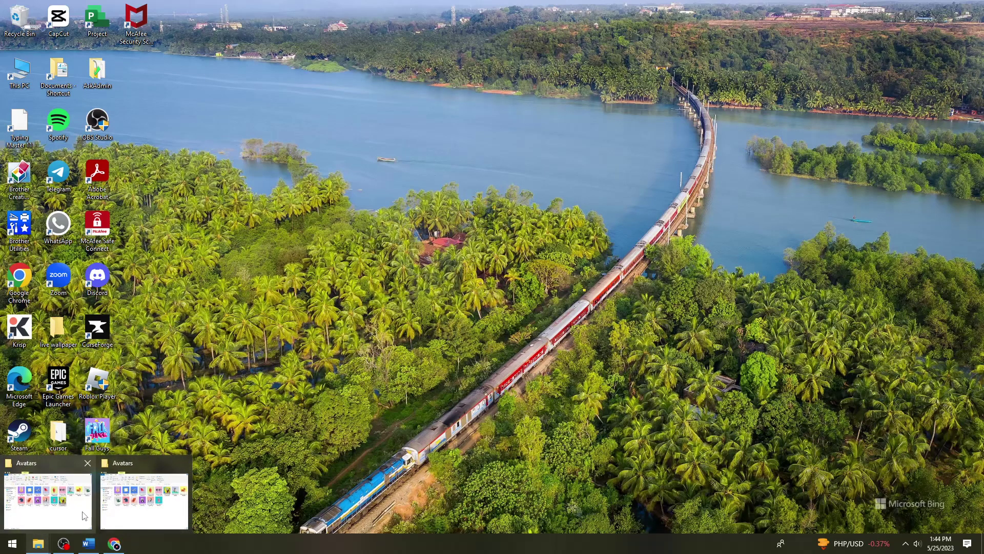
left_click(84, 515)
left_click(290, 169)
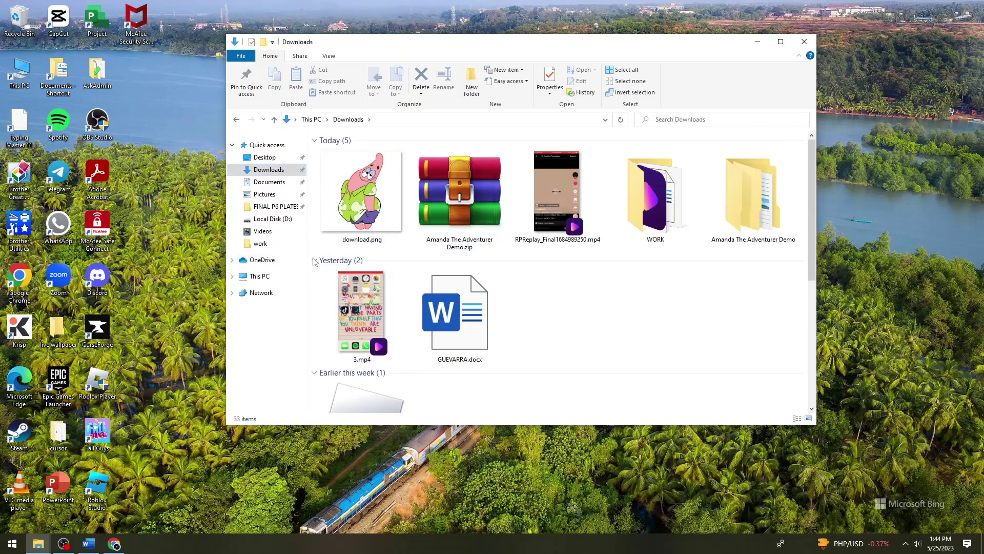
left_click(314, 260)
Step: Rename download.png to avatar_illustration_sunglasses.png, move it to the desktop, and close Downloads
right_click(355, 209)
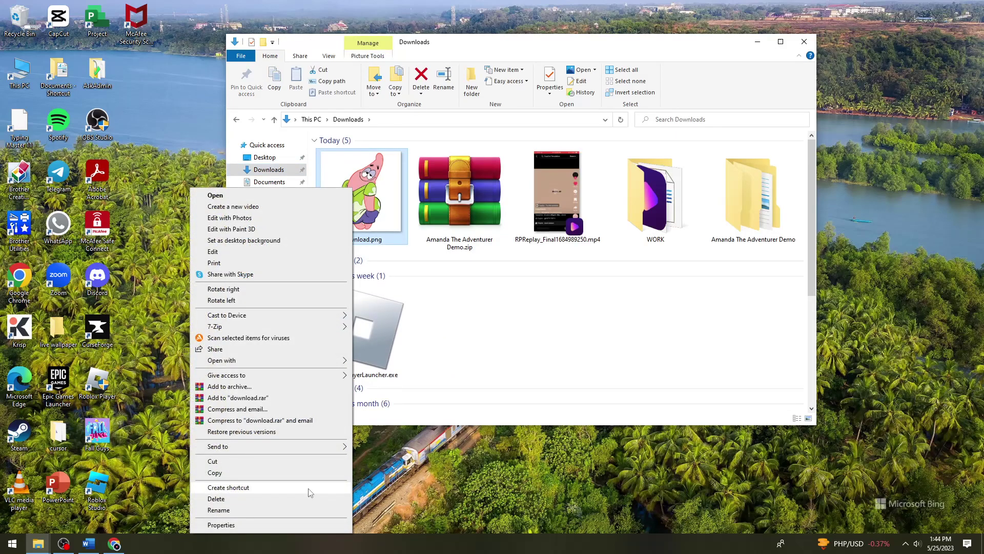
left_click(286, 510)
type("avatar_illustration_sunglasses")
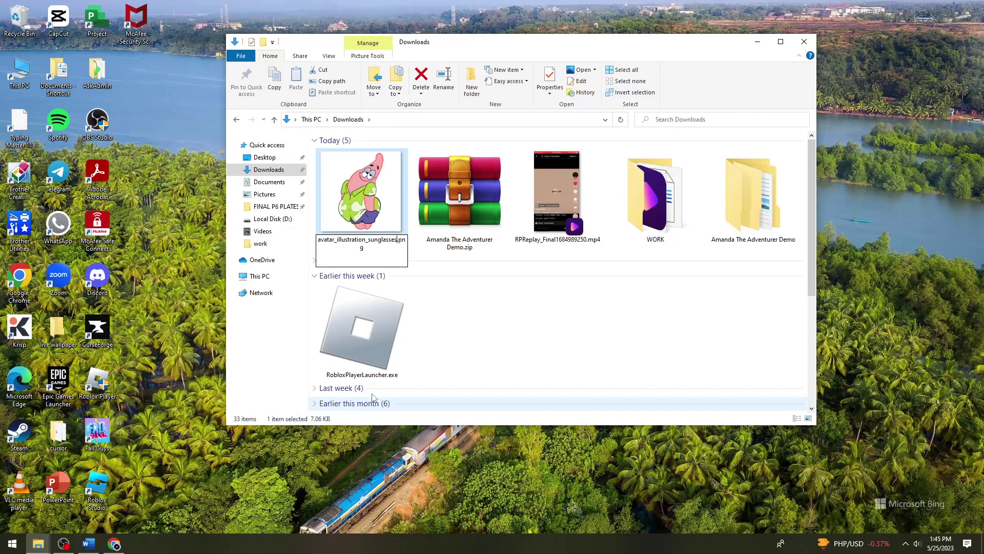
left_click(577, 313)
left_click_drag(377, 224, 151, 92)
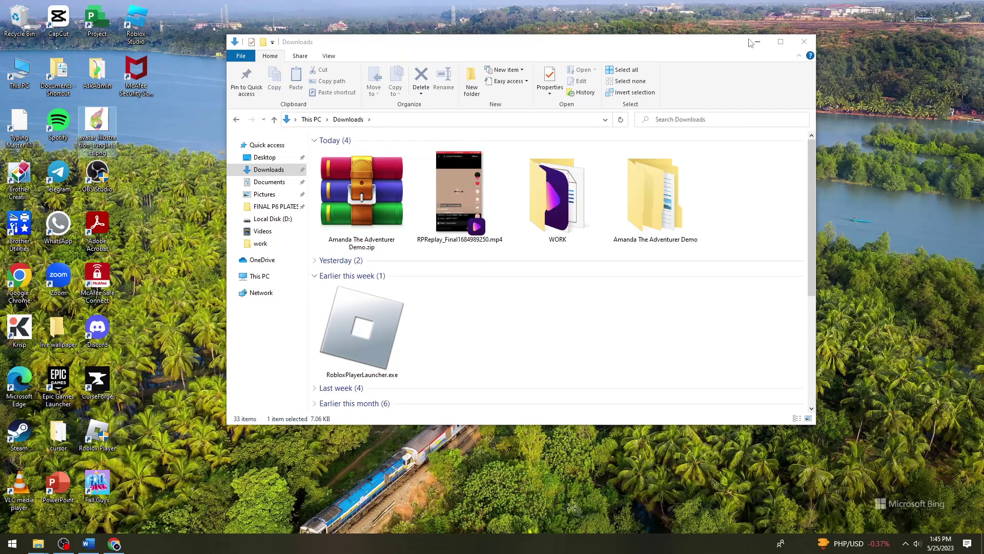
left_click(811, 47)
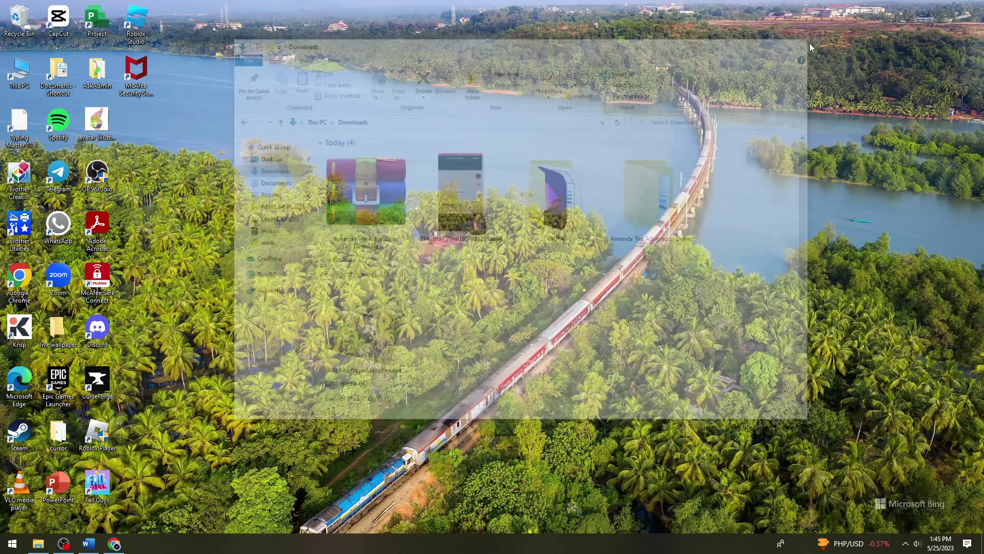
right_click(435, 131)
Step: Refresh the desktop and bring the Avatars folder window back into view
left_click(512, 178)
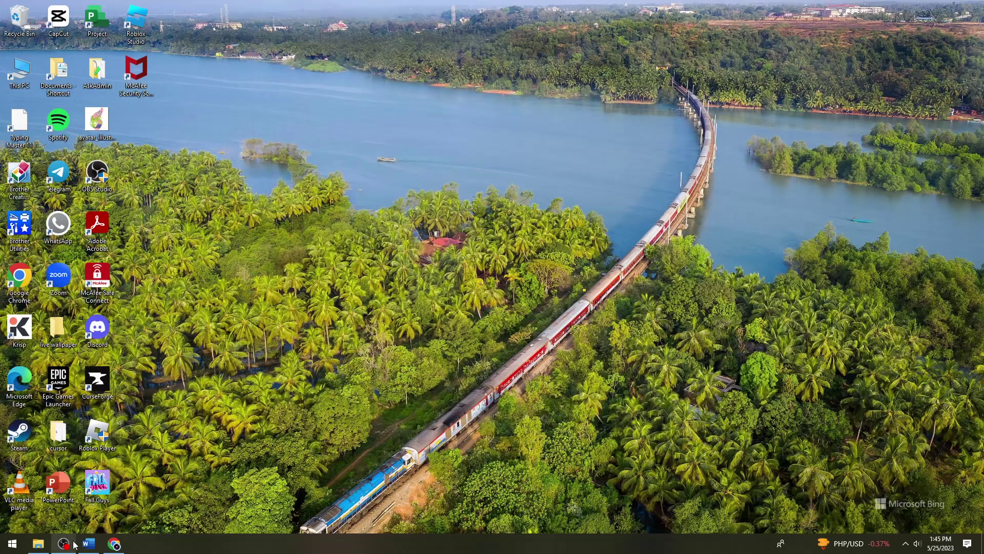
mouse_move(38, 544)
left_click(47, 511)
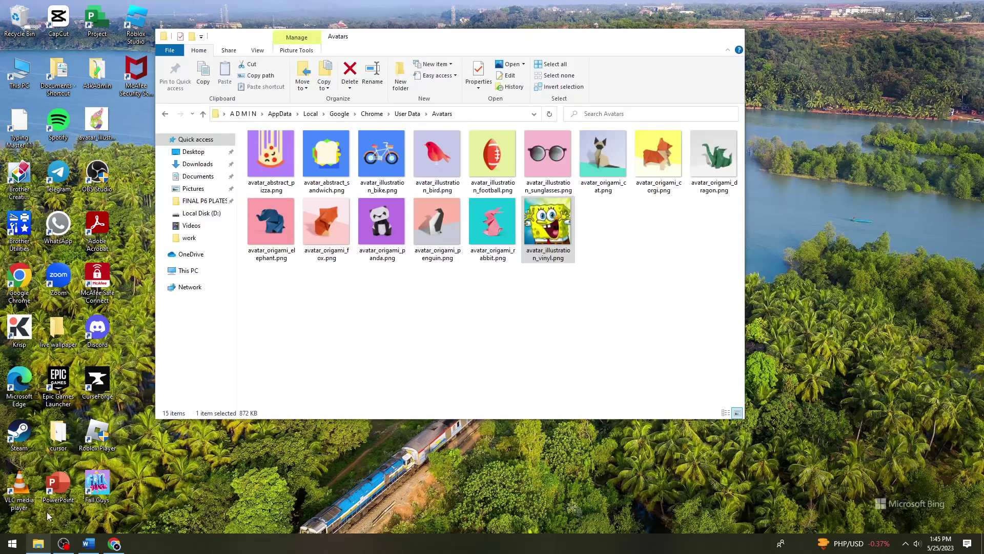
left_click_drag(465, 42, 555, 43)
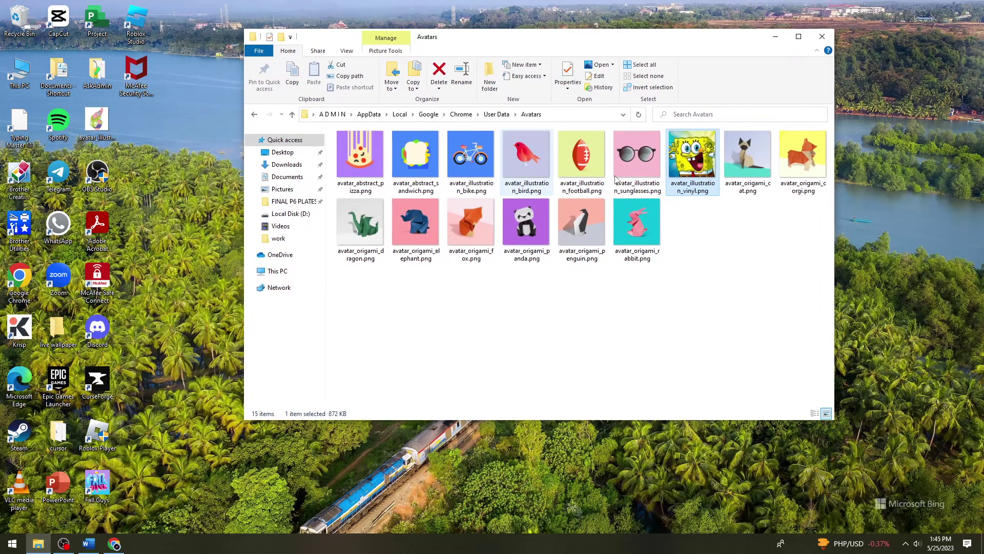
left_click(681, 337)
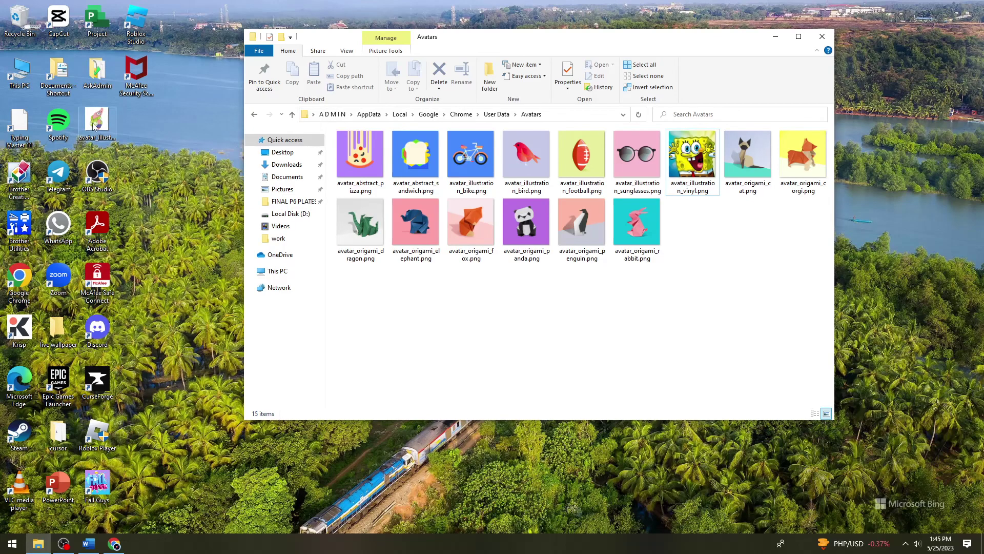
Step: Overwrite the Avatars folder's sunglasses file with the desktop Patrick PNG, then close the window
left_click_drag(95, 125, 694, 242)
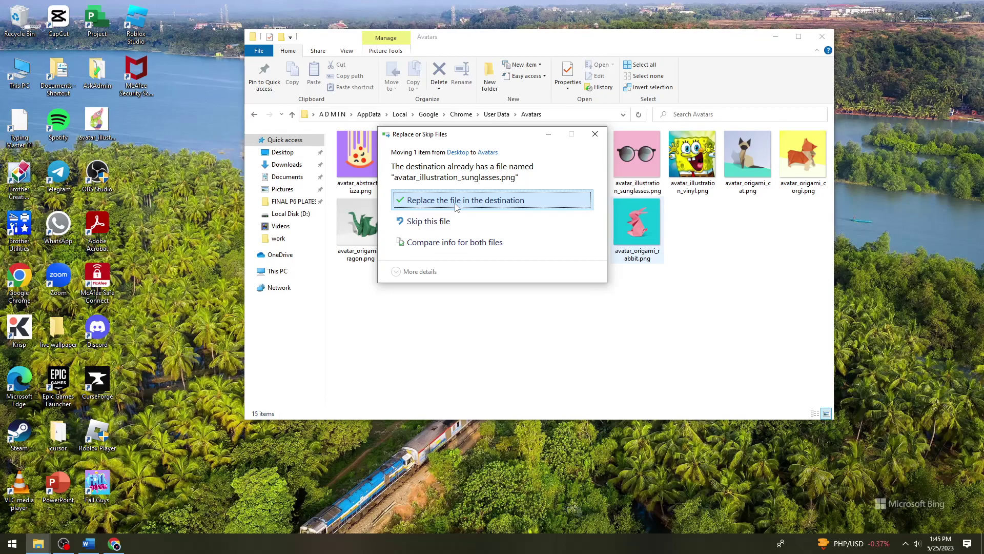
left_click(456, 201)
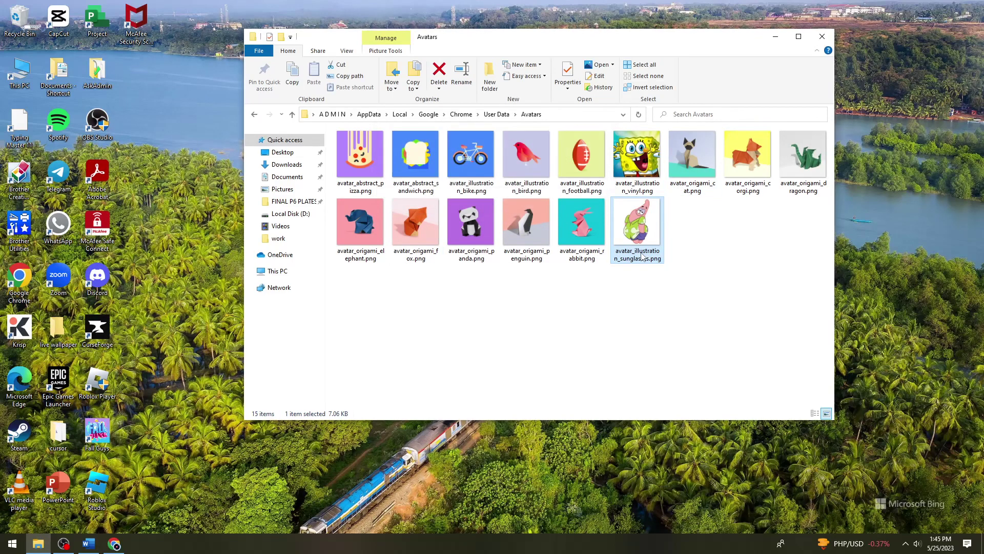
left_click(645, 309)
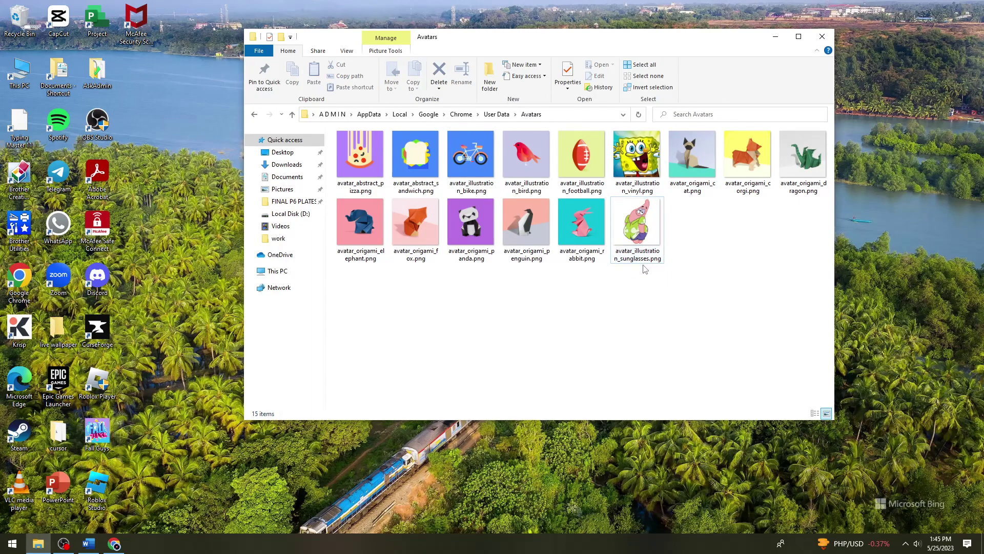
left_click(821, 38)
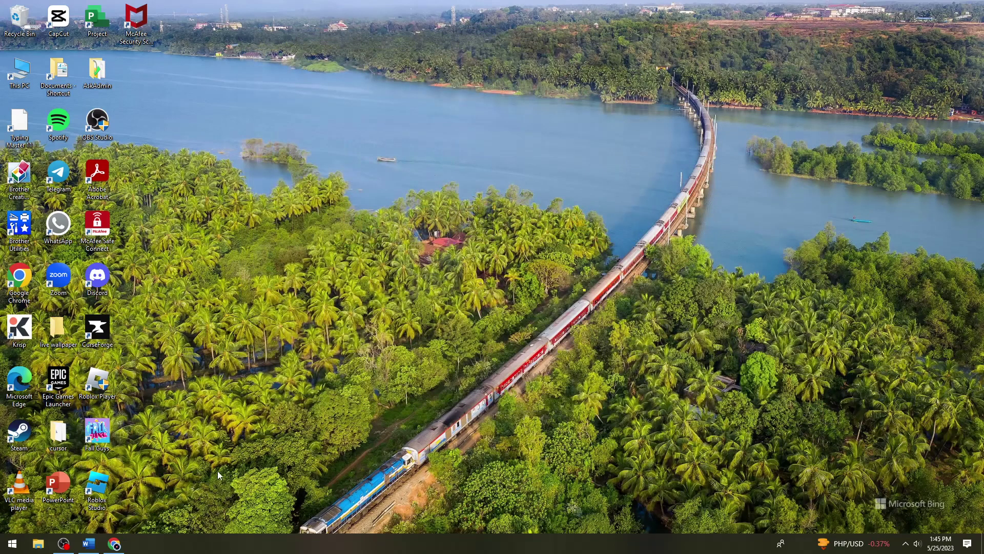
Step: Pick the sunglasses avatar, check it in the profile menu, and return to You and Google
left_click(115, 543)
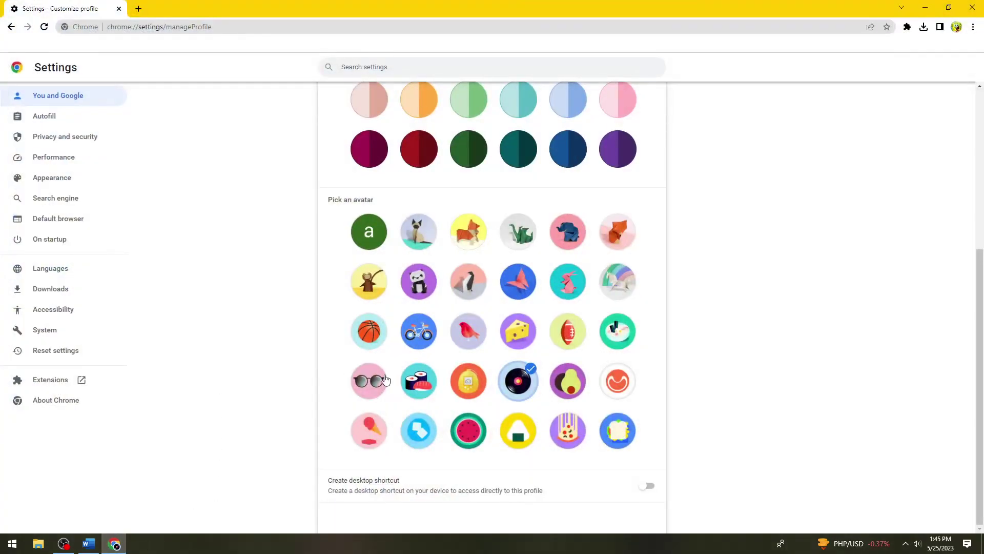
left_click(367, 382)
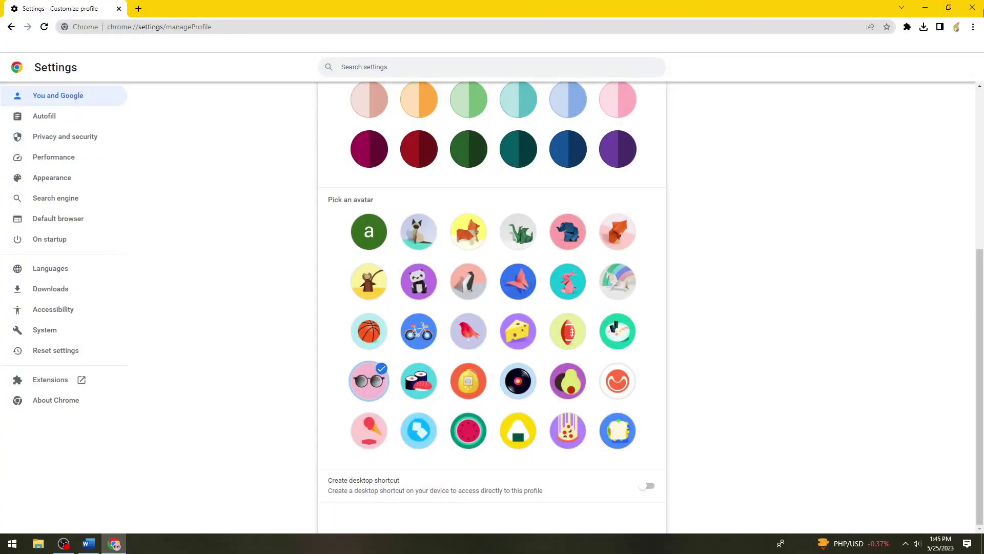
left_click(956, 28)
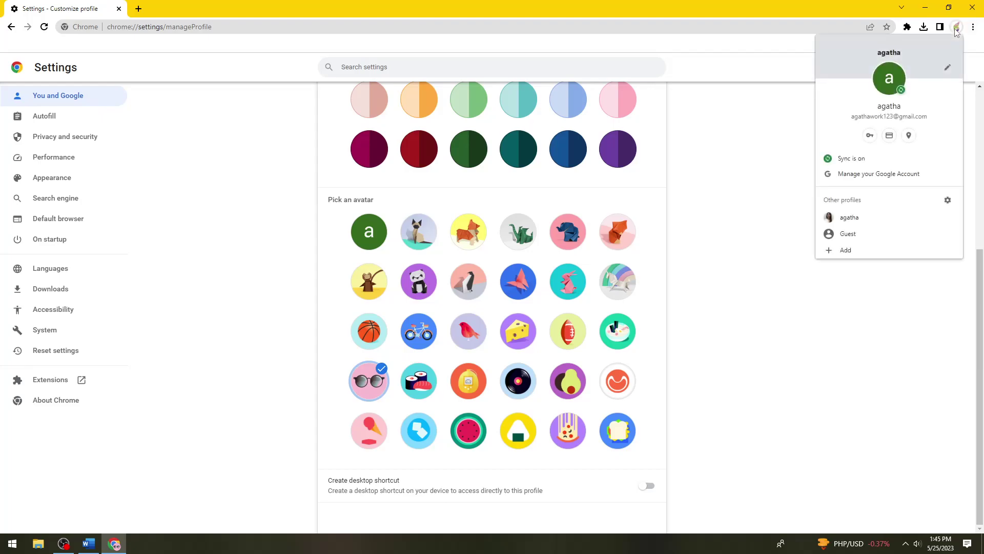
left_click(957, 29)
scroll(861, 205, "up", 3)
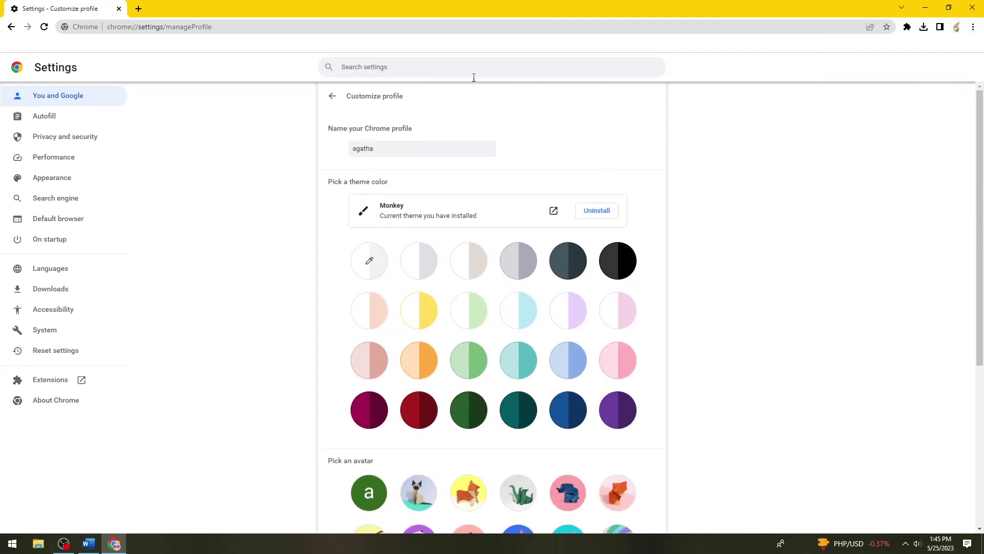
left_click(333, 96)
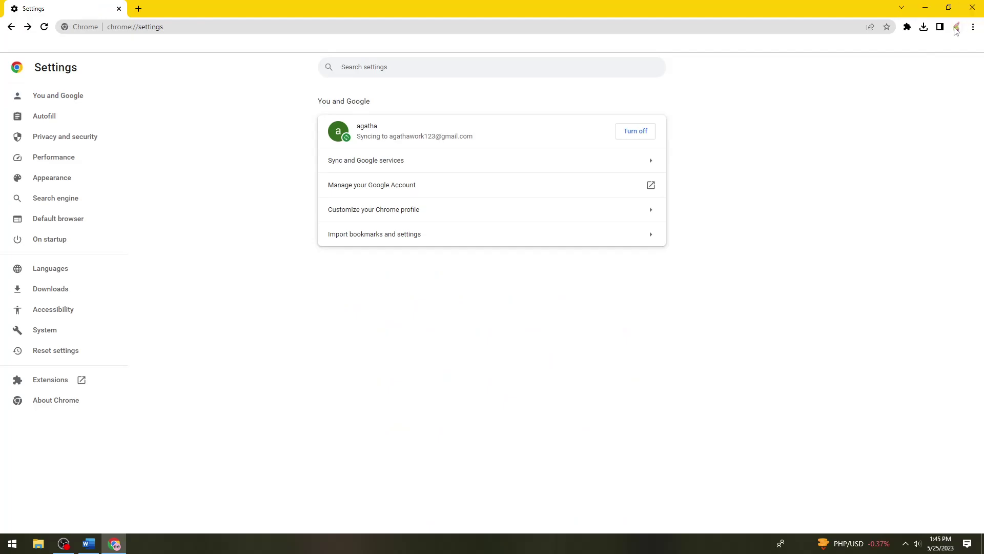